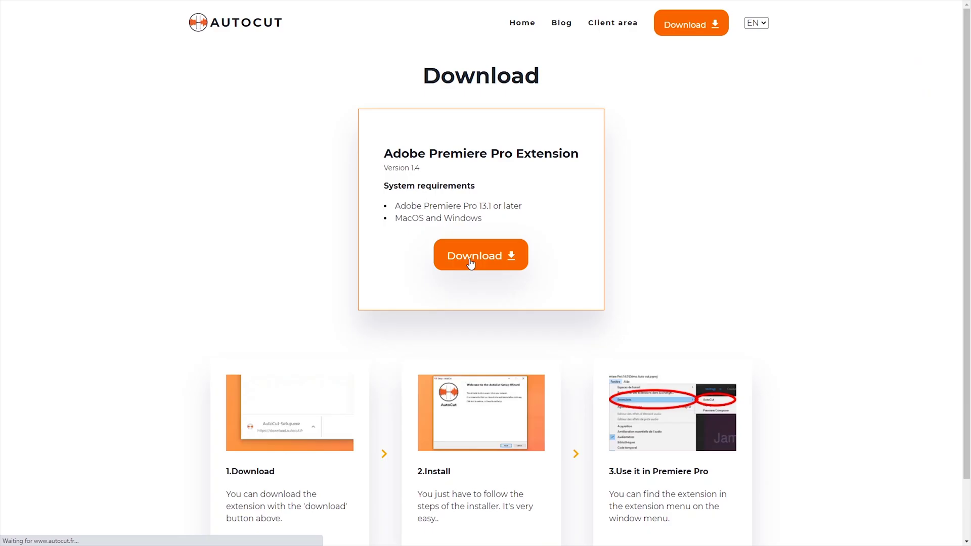
Download AutoCut-Setup.exe, the AutoCut extension for Premiere Pro, and install it with English as the setup language
left_click(470, 259)
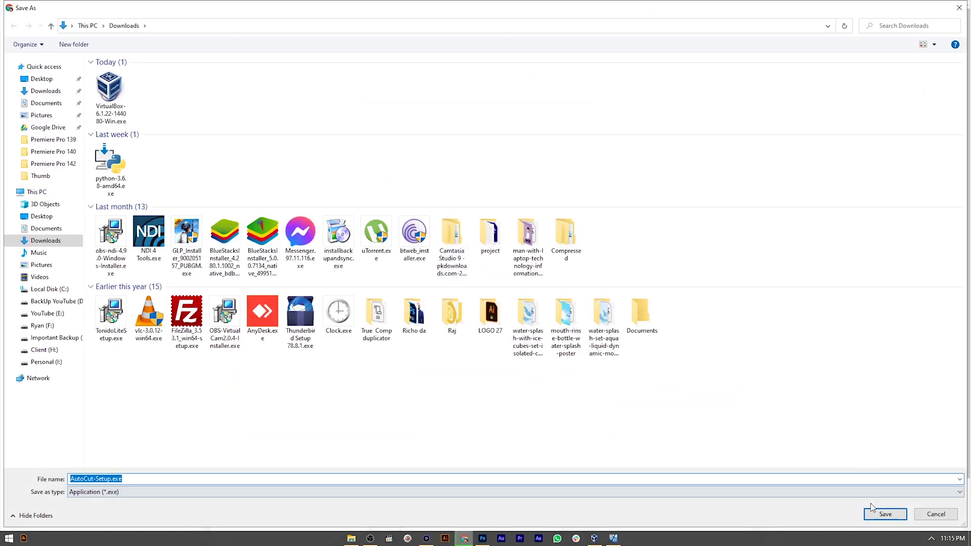
left_click(875, 516)
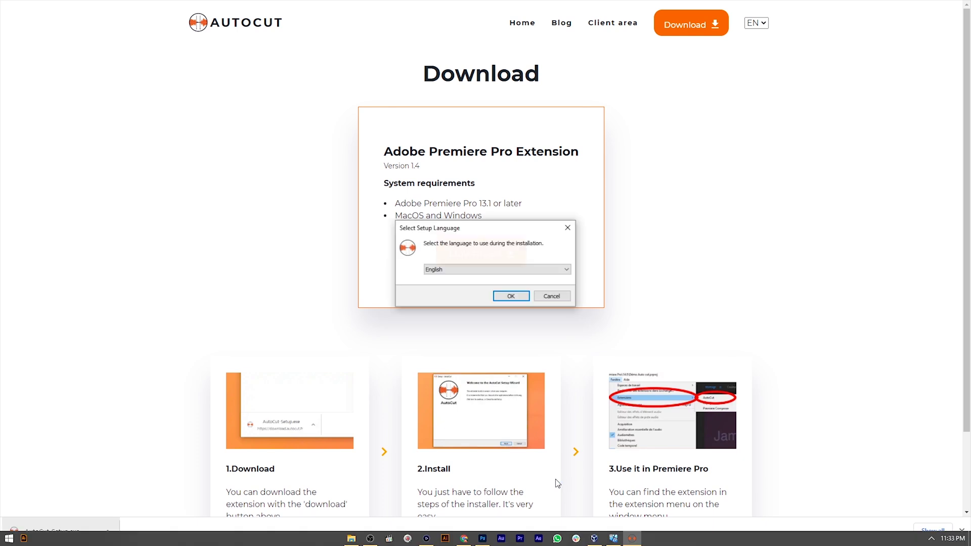
left_click(511, 297)
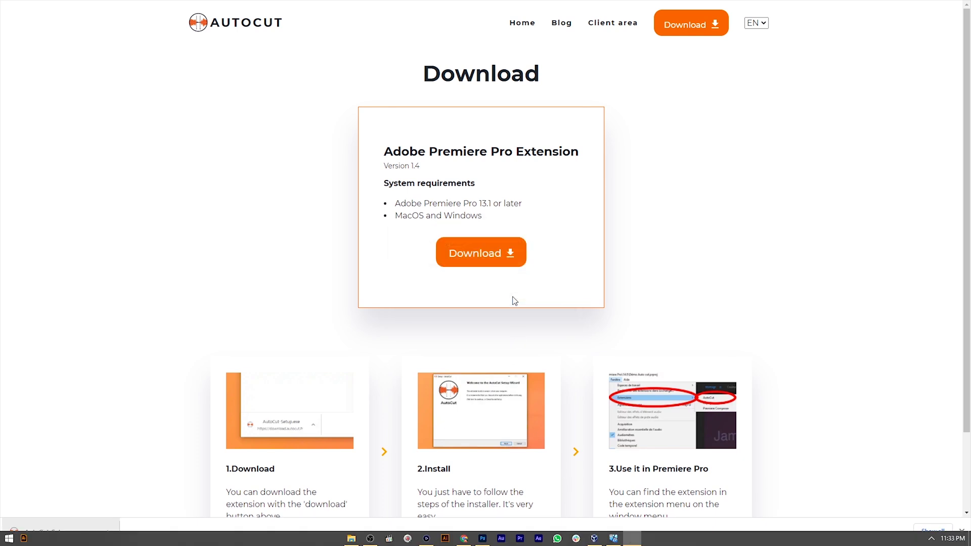
left_click(571, 371)
left_click(572, 370)
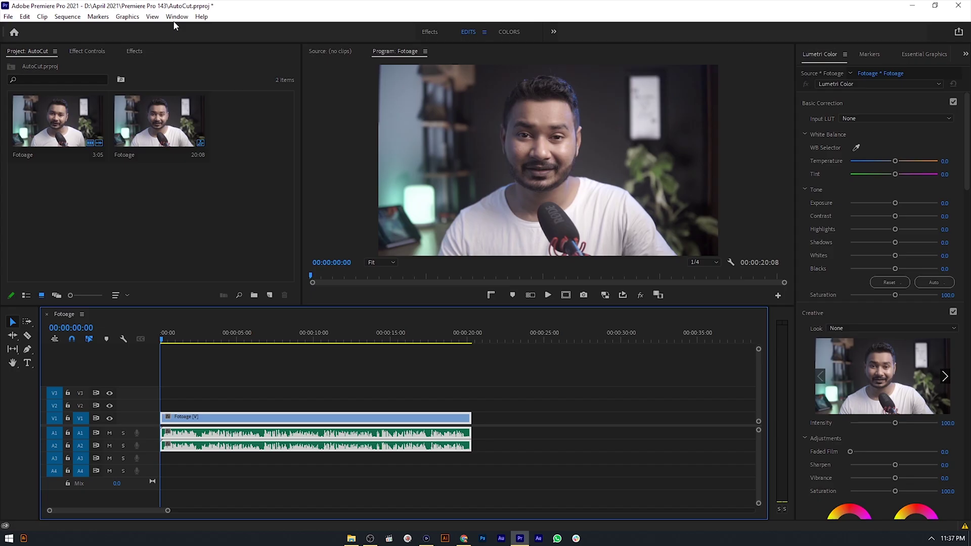
Switch to Premiere Pro and open the AutoCut extension
left_click(177, 17)
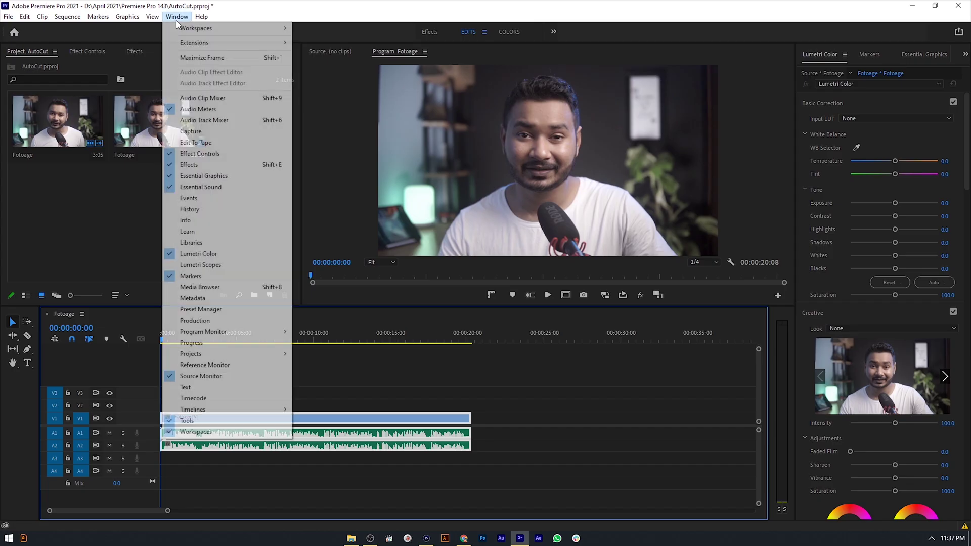
mouse_move(201, 46)
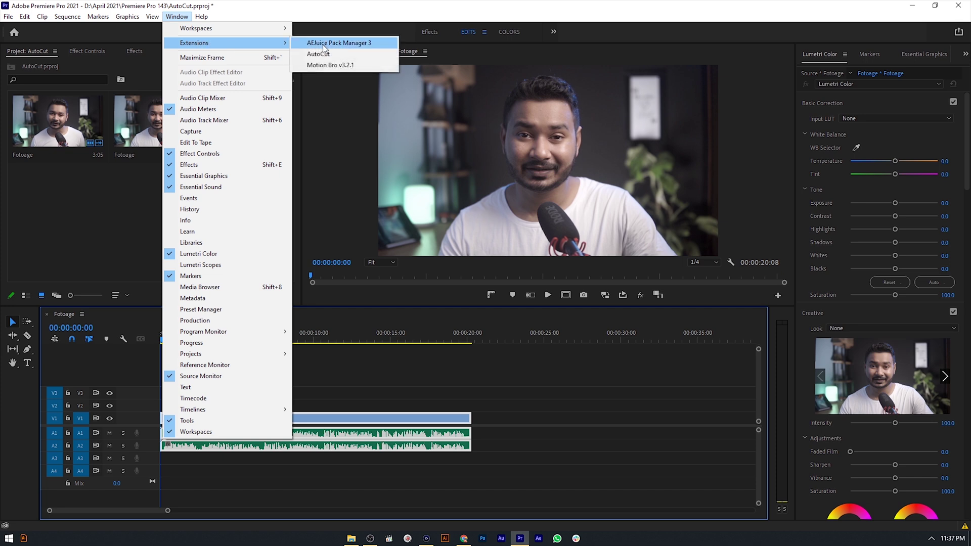
left_click(340, 54)
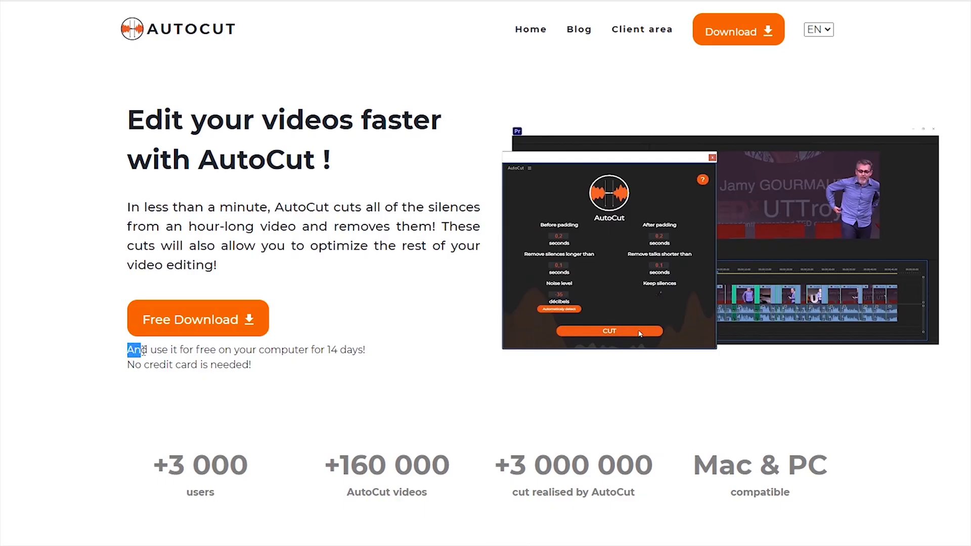
Read the free trial terms beneath the Free Download link on the AutoCut website
left_click_drag(144, 350, 185, 351)
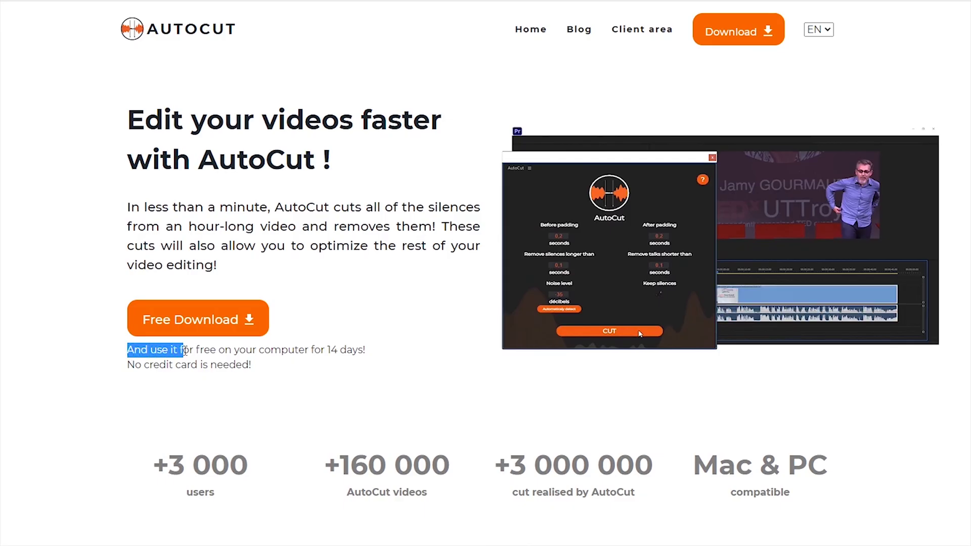
left_click_drag(295, 350, 369, 351)
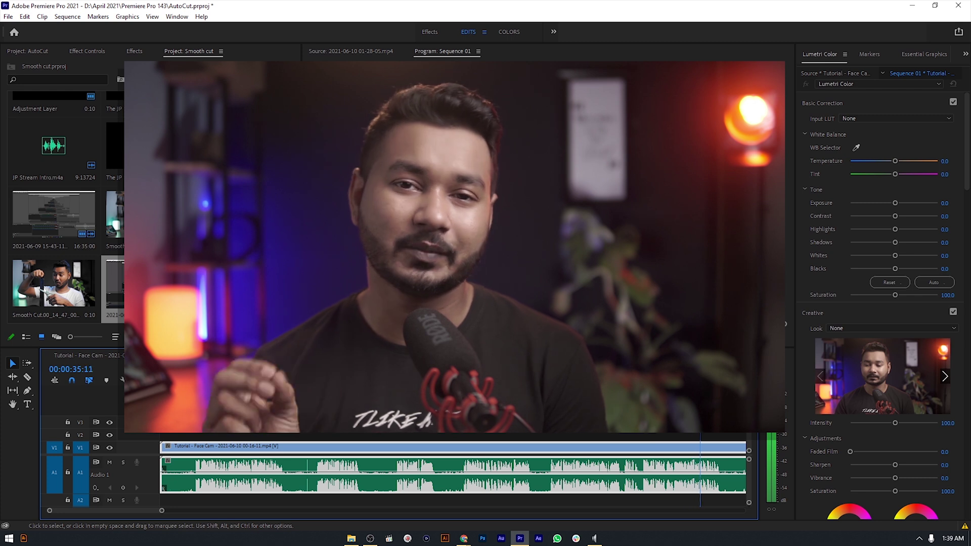
Expand audio track A1 in Sequence 01 to show its waveform, and move the playhead to about 00:00:07:17
key("minus")
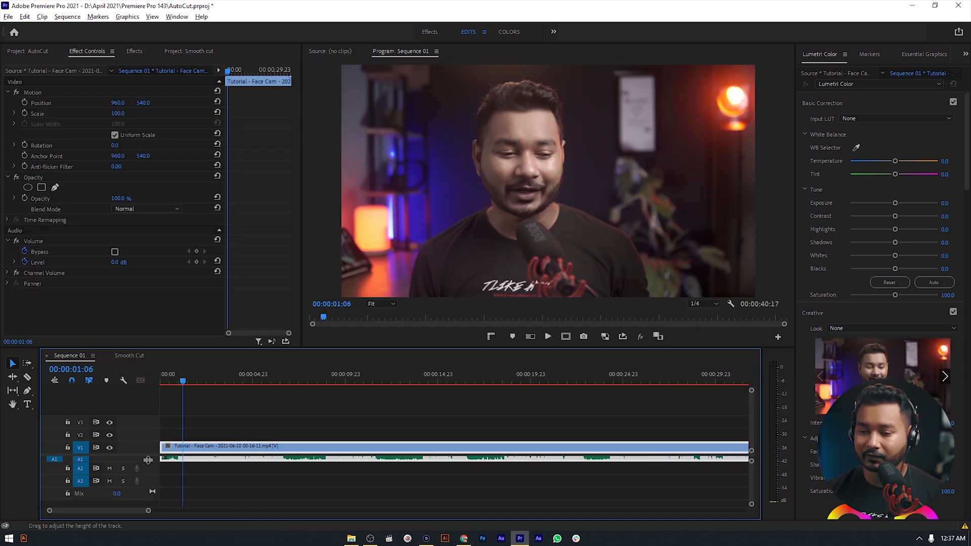
double_click(148, 460)
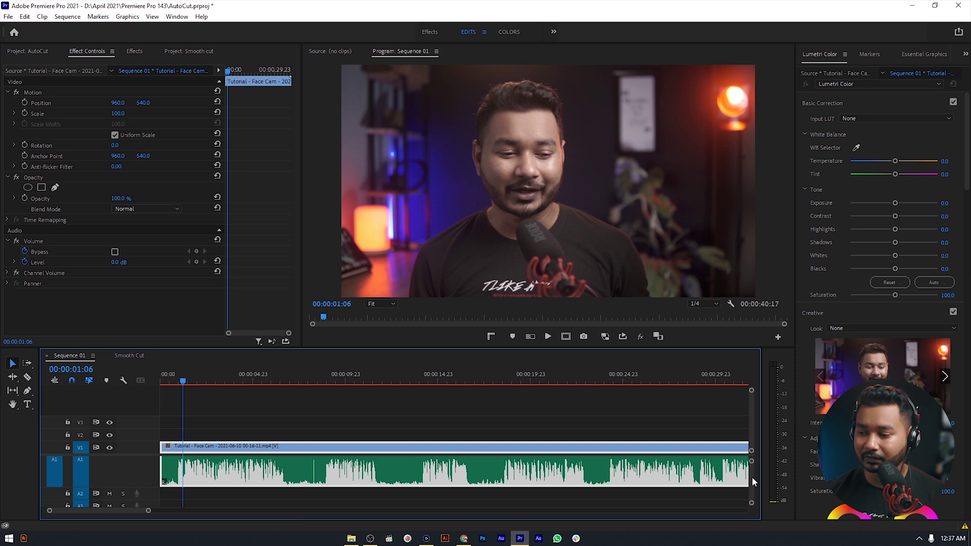
scroll(752, 476, "up", 2)
scroll(150, 484, "down", 1)
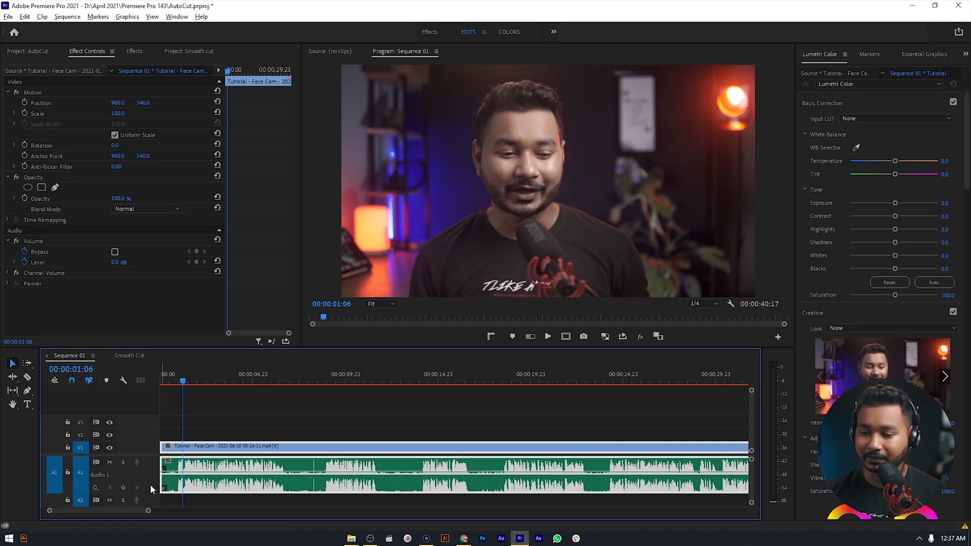
left_click_drag(188, 372, 305, 377)
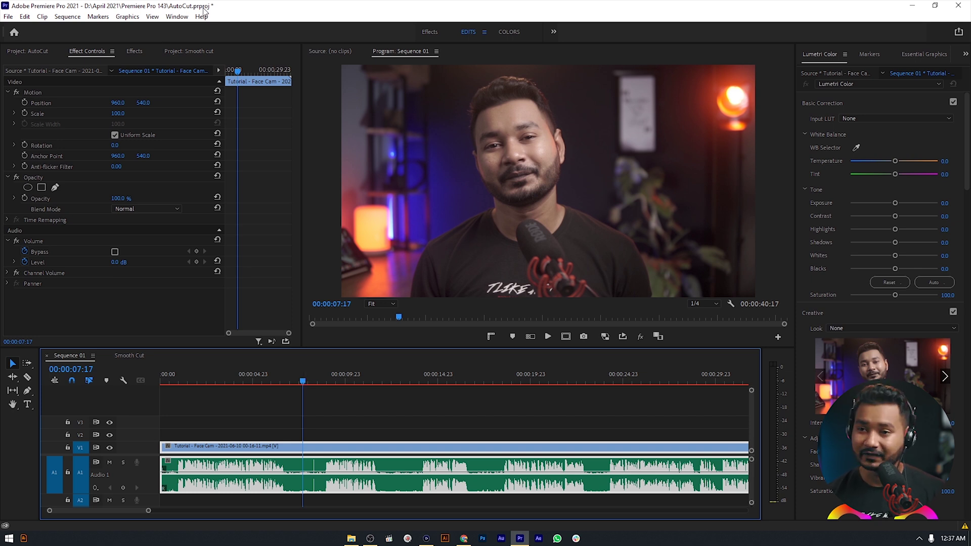
Open the AutoCut extension for the face cam clip in Sequence 01
left_click(187, 20)
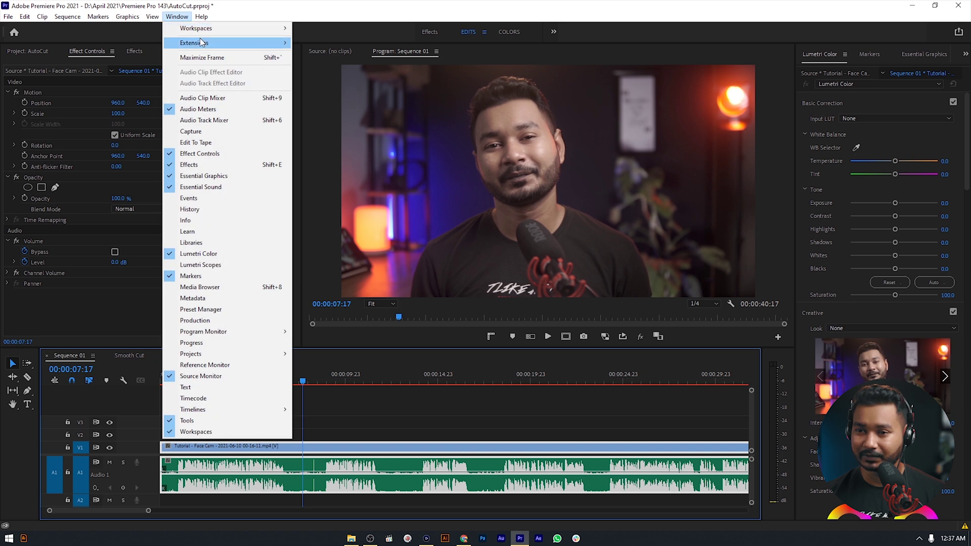
mouse_move(241, 48)
left_click(319, 54)
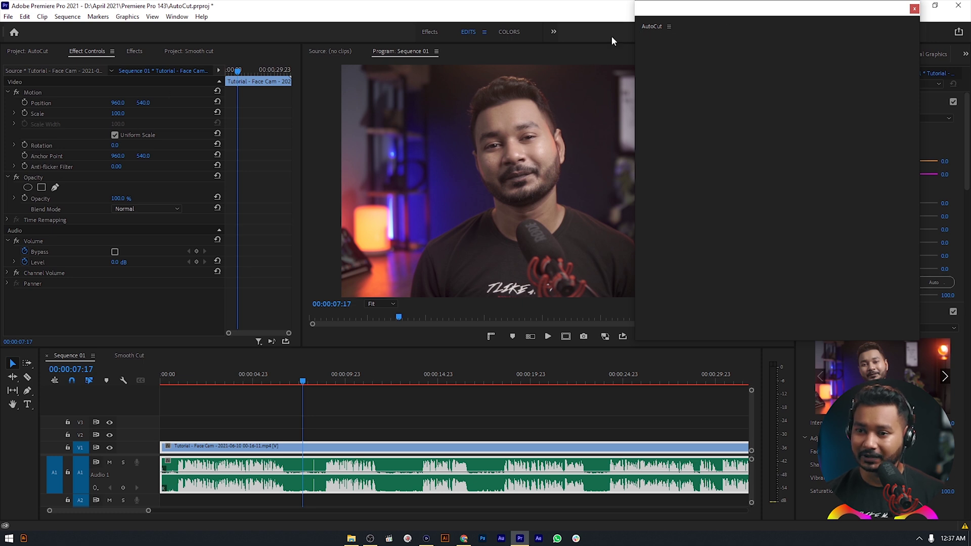
Try docking the AutoCut panel in the group with Project and Effect Controls, and undock it again
left_click_drag(651, 23, 207, 57)
left_click(191, 52)
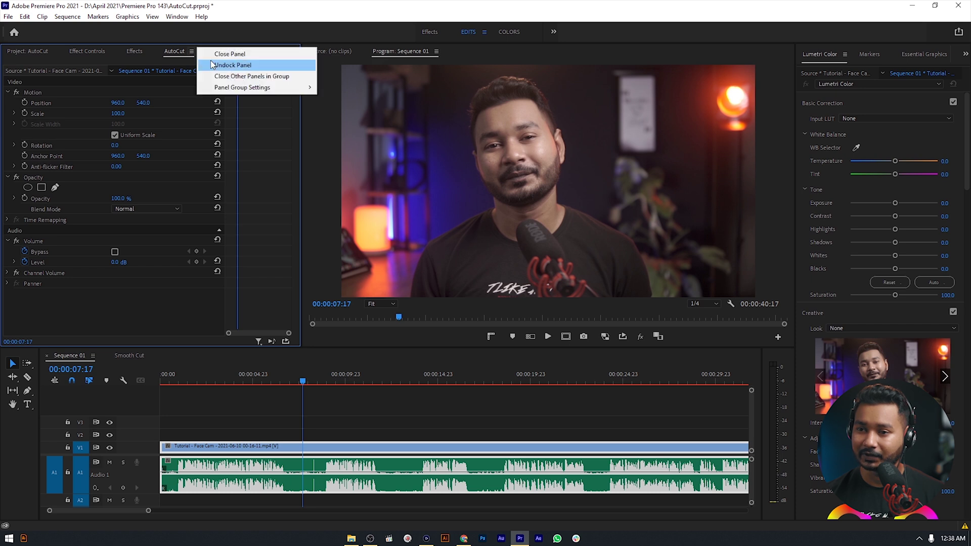
left_click(228, 65)
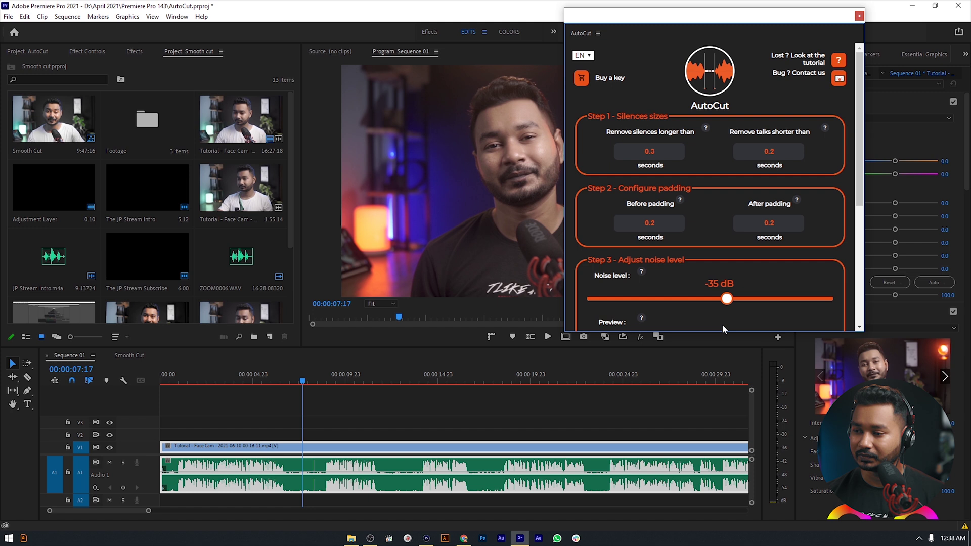
Enlarge the floating AutoCut window to fit its settings down to the Cut option, and shift it slightly upward
left_click_drag(721, 331, 720, 513)
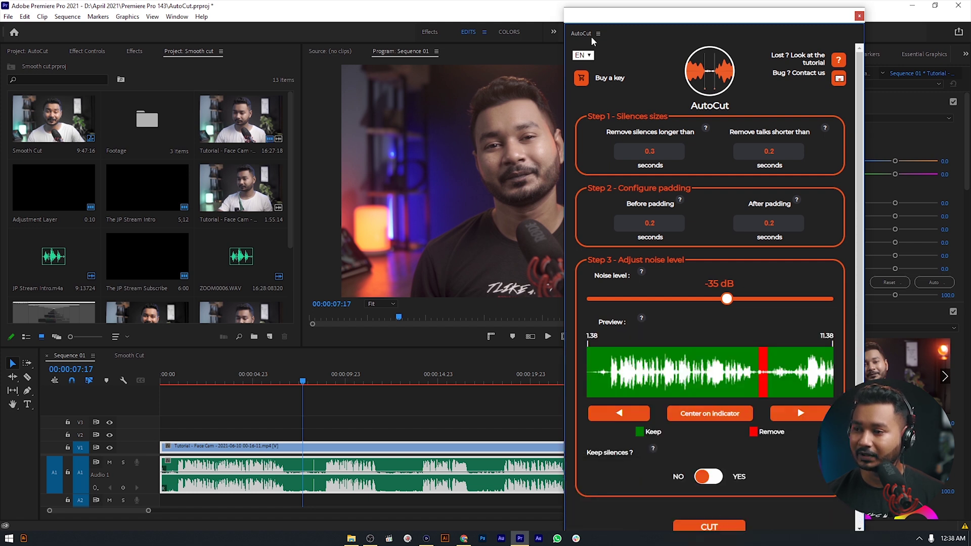
left_click_drag(610, 22, 612, 12)
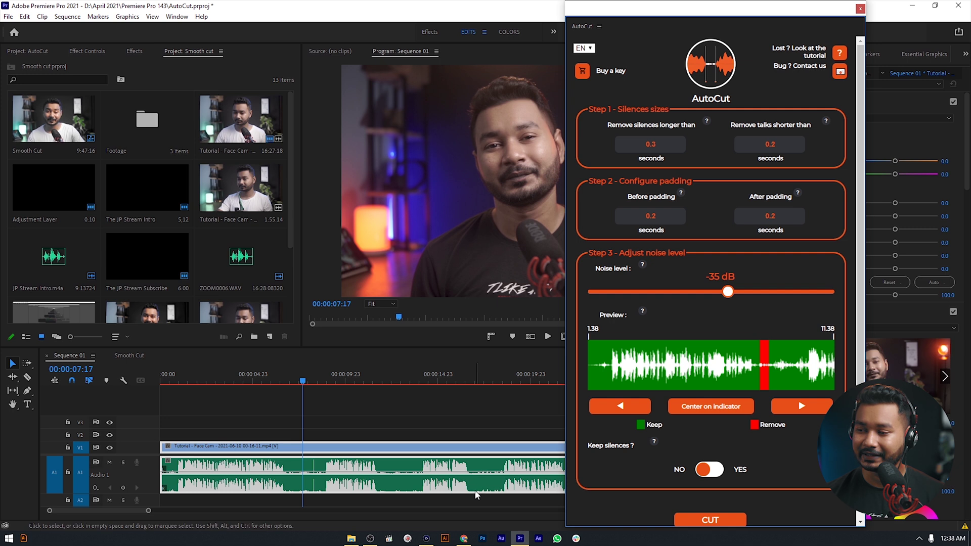
Deselect the face cam clip in the timeline and select it again as AutoCut's source
left_click(494, 410)
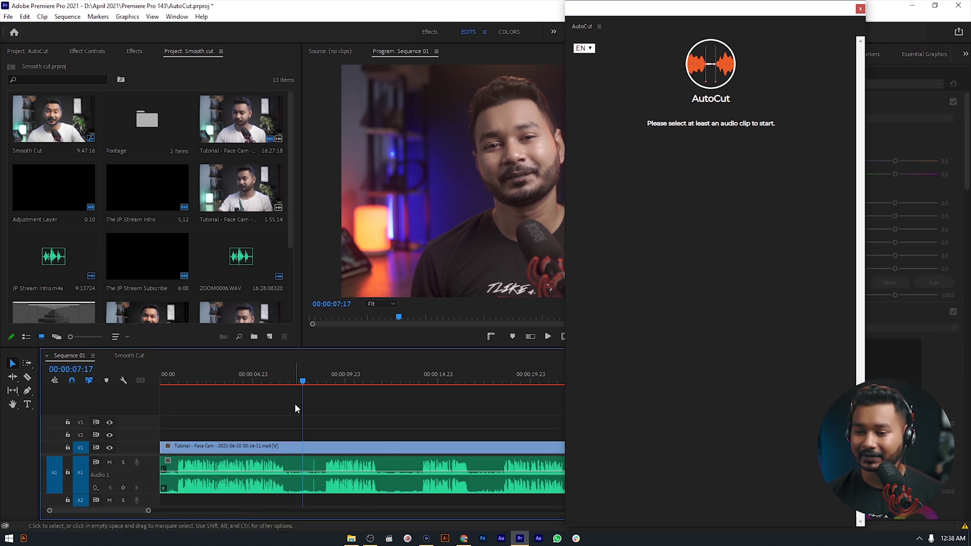
scroll(315, 442, "down", 2)
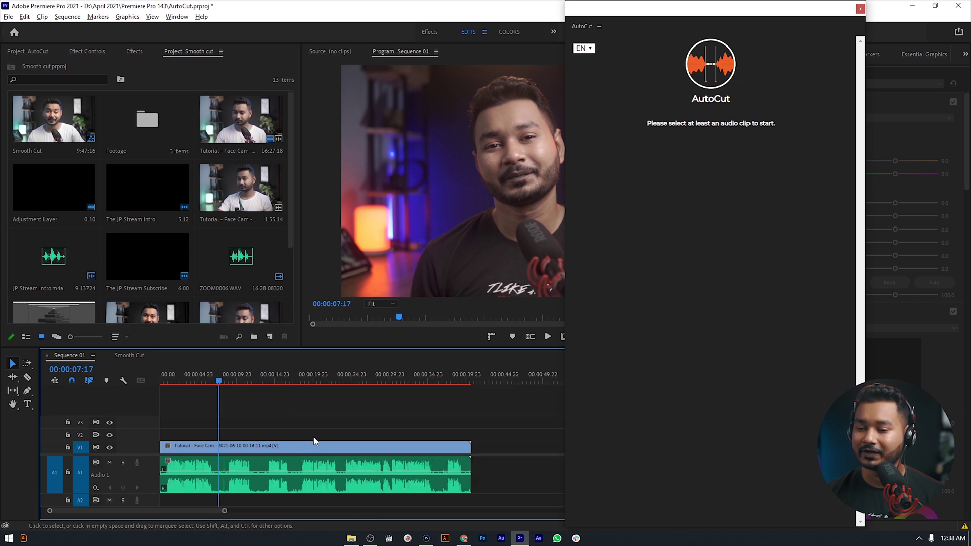
left_click(315, 460)
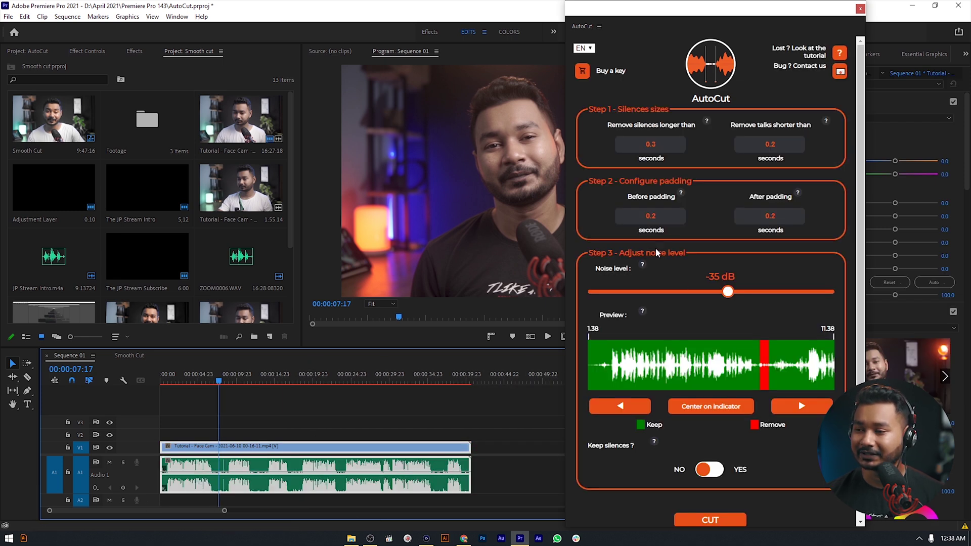
Browse AutoCut's waveform preview through to the section from 16.38 to 26.38 to examine the parts marked for removal
left_click(622, 409)
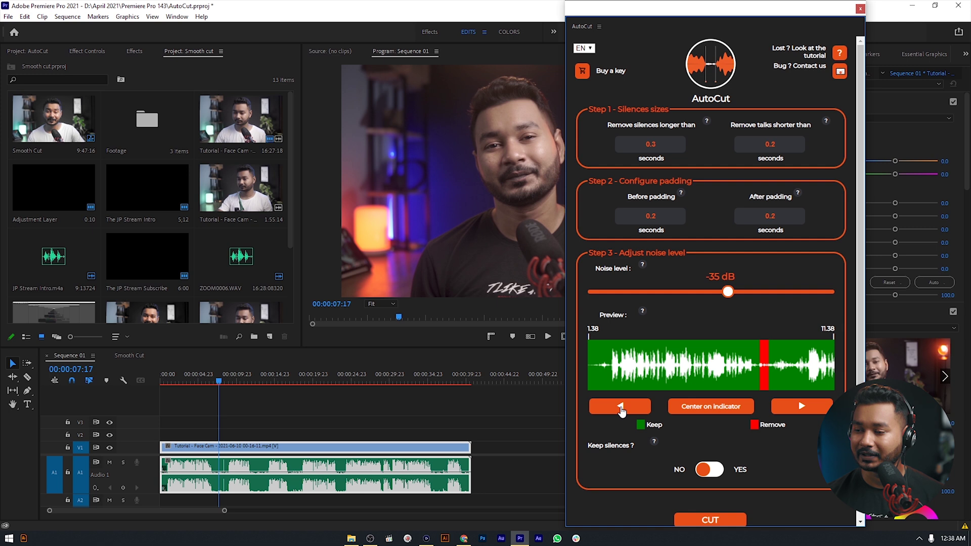
left_click(809, 410)
left_click(809, 410)
left_click(810, 410)
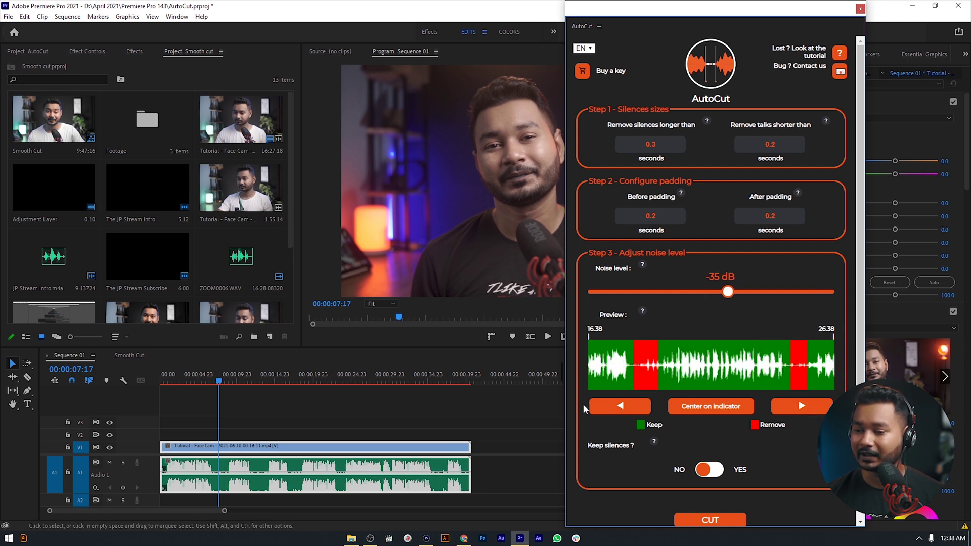
Move the AutoCut window clear of the audio meters and play the sequence from about 00:00:12:00 to check the levels
left_click_drag(678, 13, 566, 15)
left_click(251, 378)
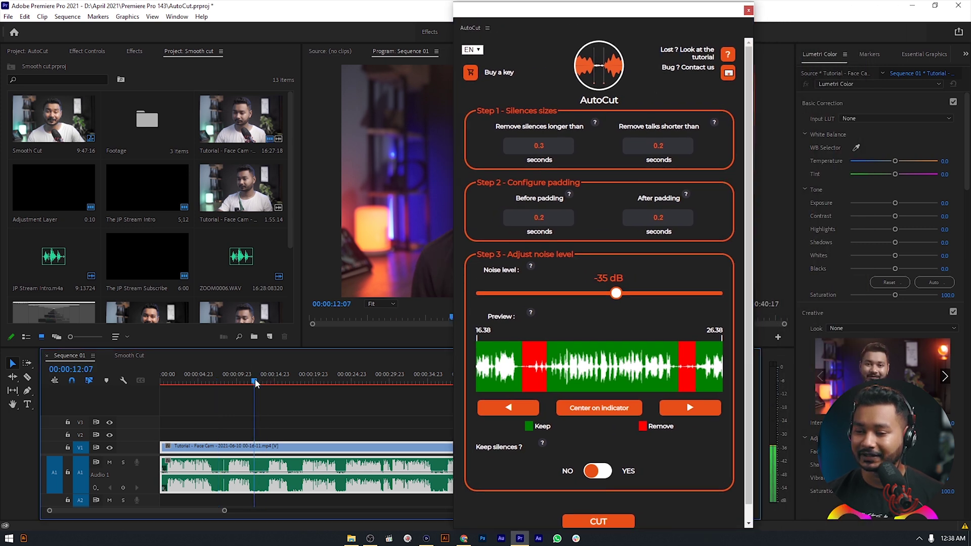
left_click_drag(763, 442, 760, 445)
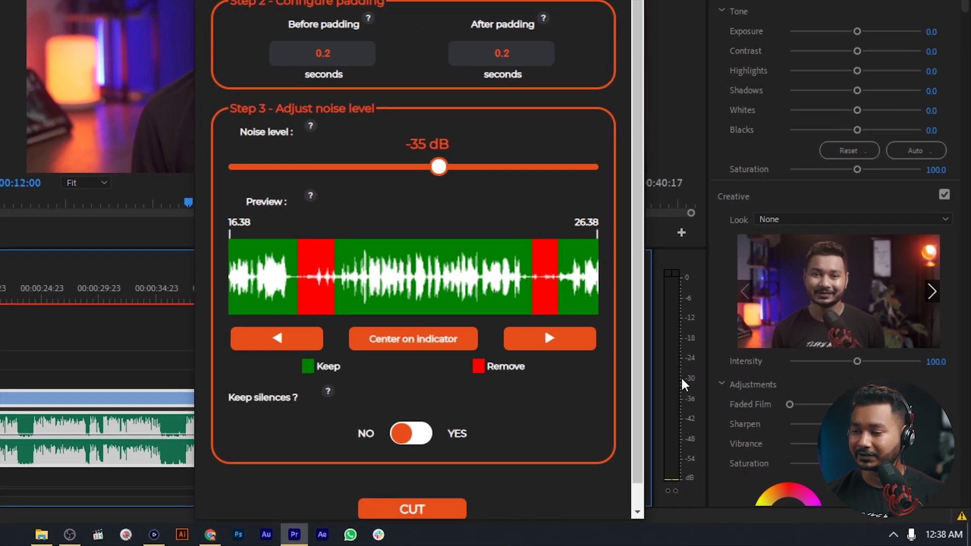
key("space")
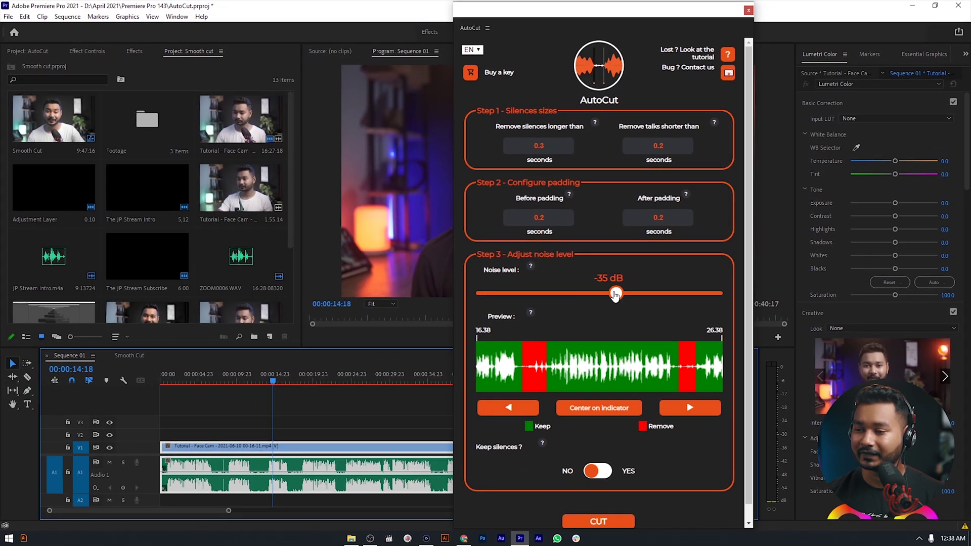
Set AutoCut's noise level to about -29.1 dB
left_click_drag(616, 295, 578, 298)
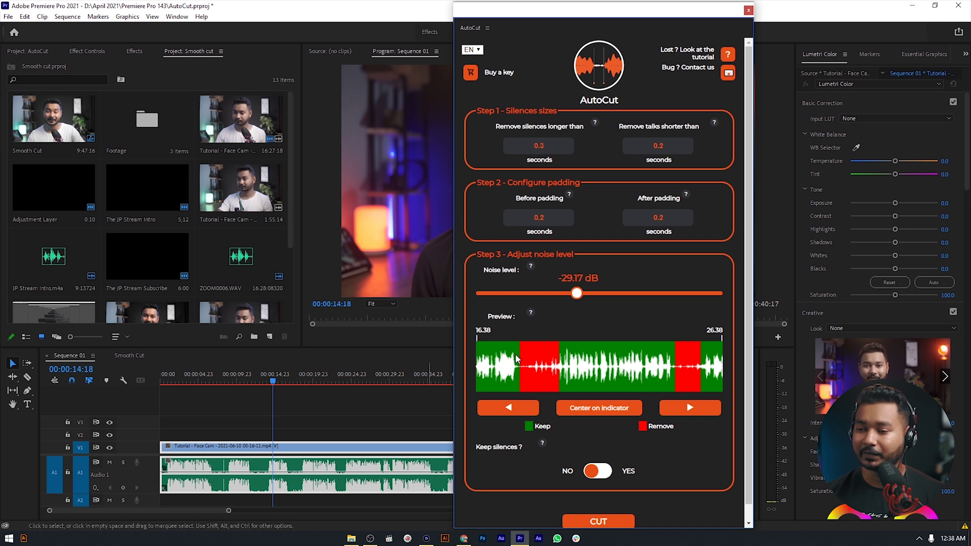
left_click_drag(579, 297, 578, 296)
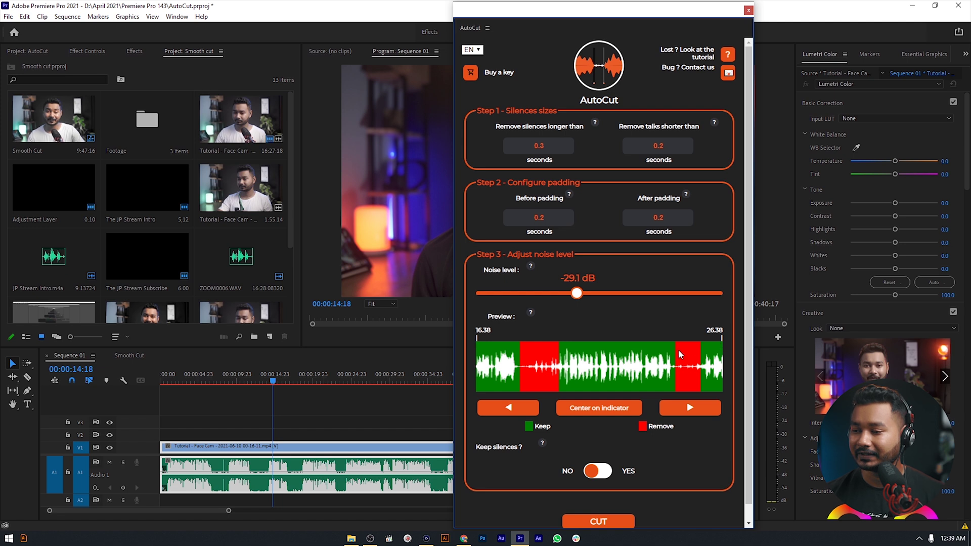
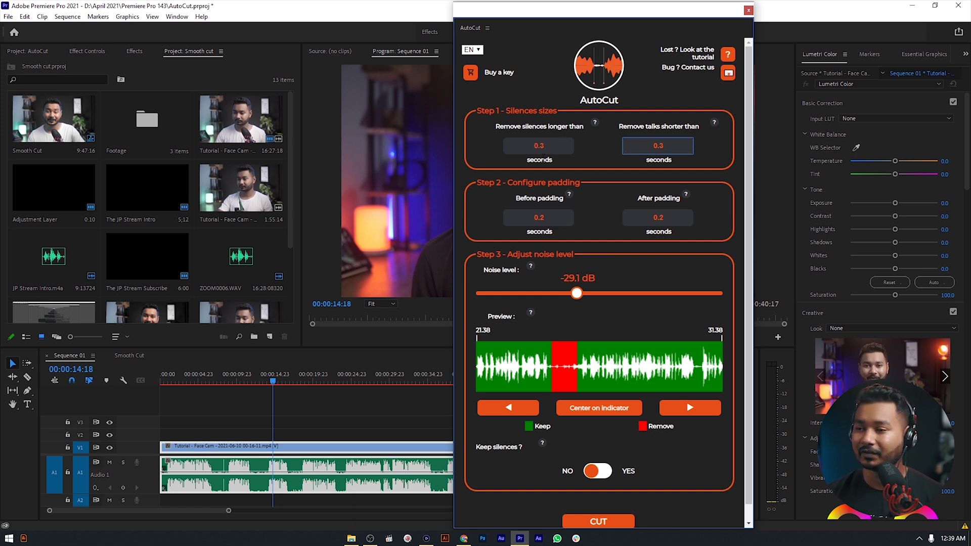
Set AutoCut to remove silences longer than 0.3 seconds and talks shorter than 0.3 seconds
left_click(550, 147)
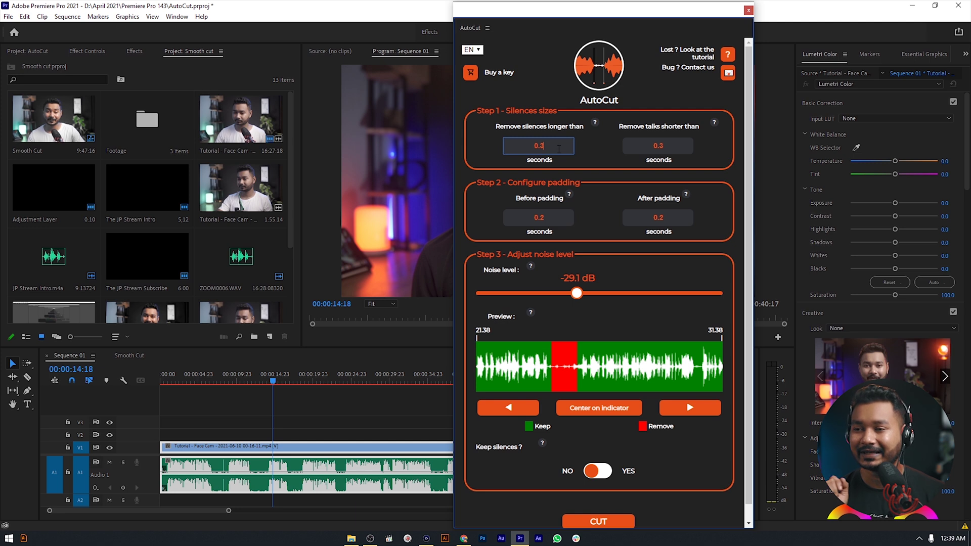
left_click(652, 148)
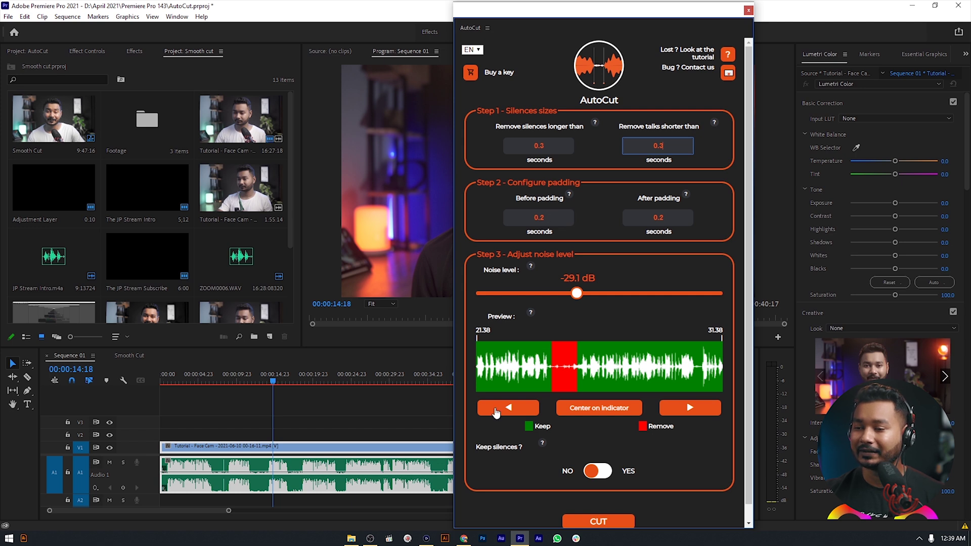
left_click(572, 370)
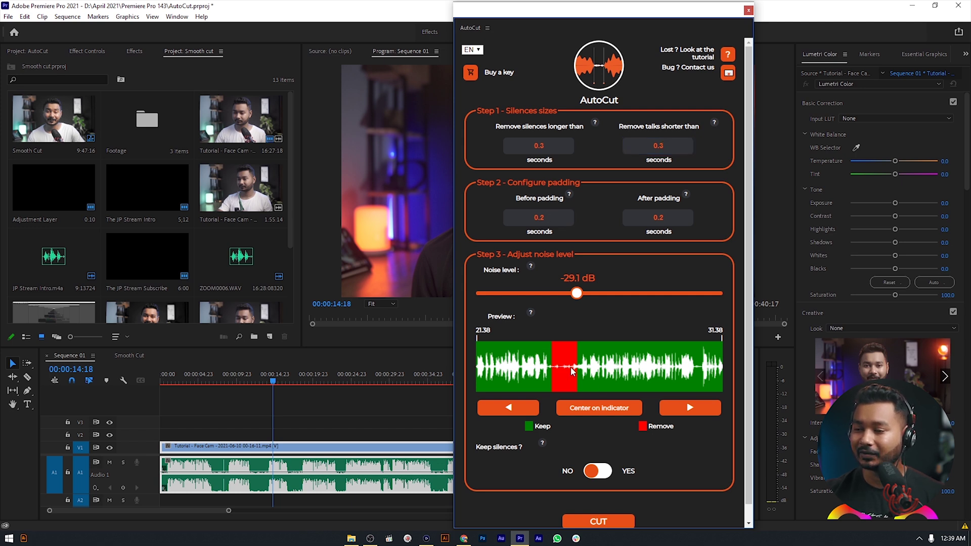
Set both the before padding and the after padding to 0.6 seconds
left_click(544, 218)
key("BackSpace")
type("6")
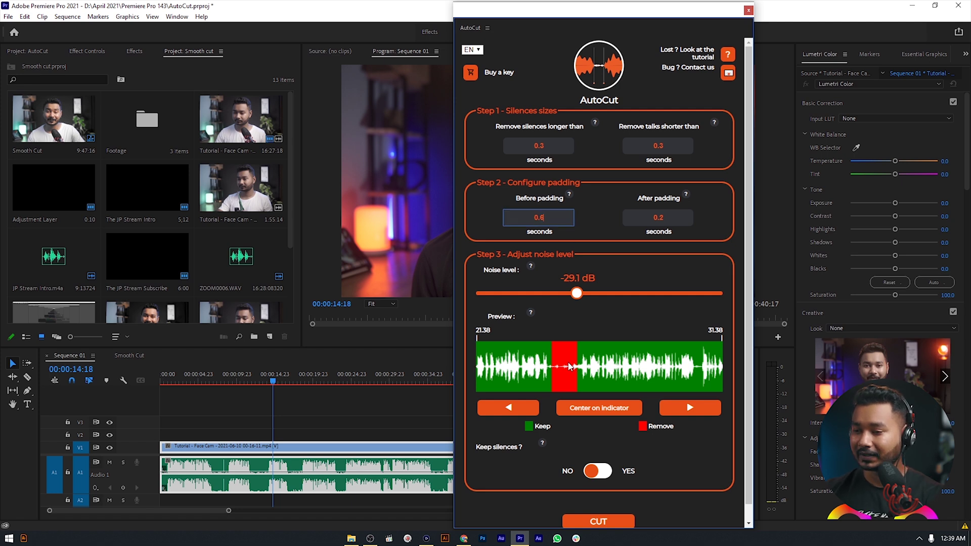
left_click(690, 225)
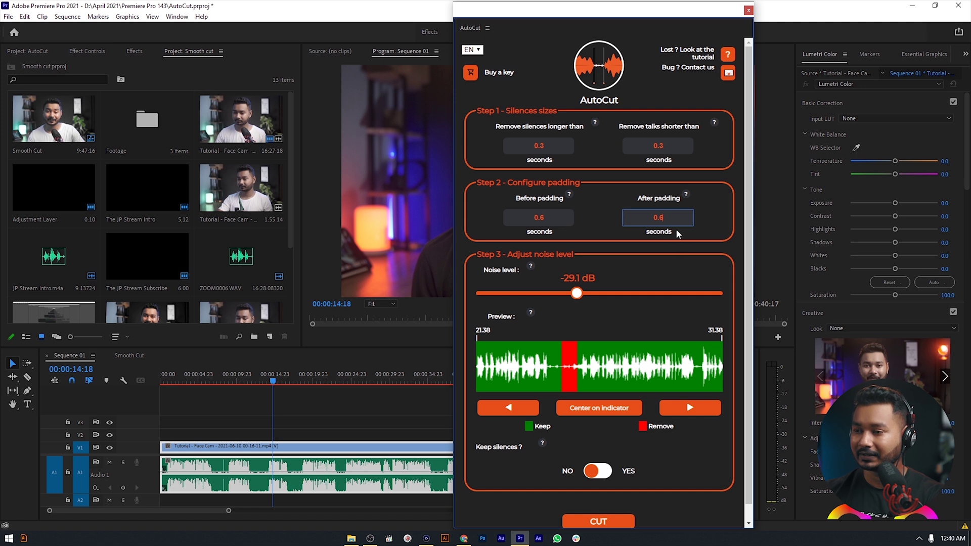
Set both the before padding and the after padding to 0.1 seconds
left_click(568, 222)
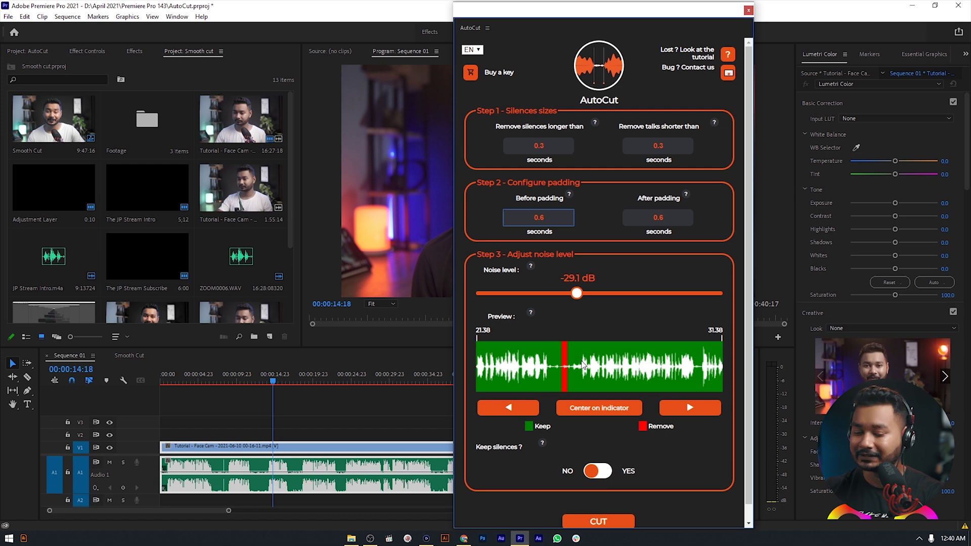
left_click(676, 215)
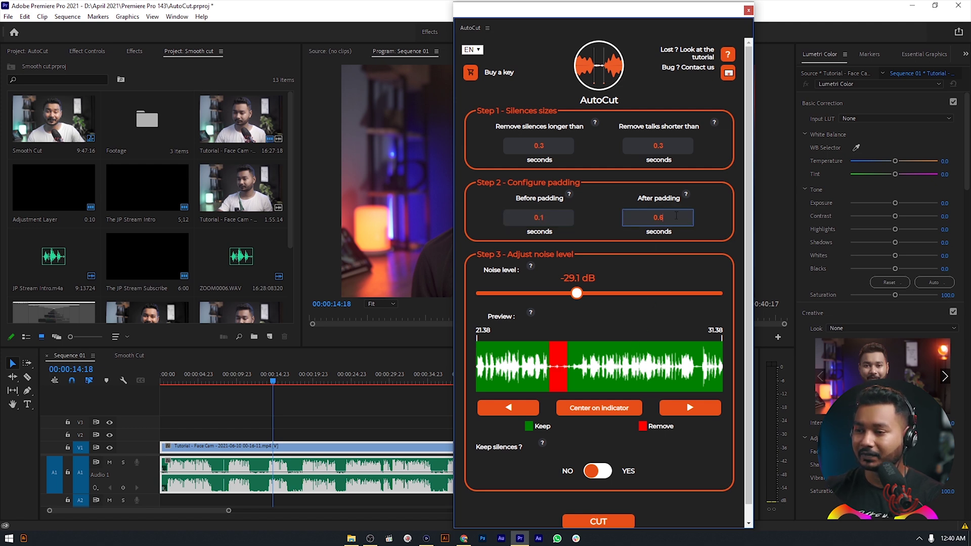
left_click(565, 215)
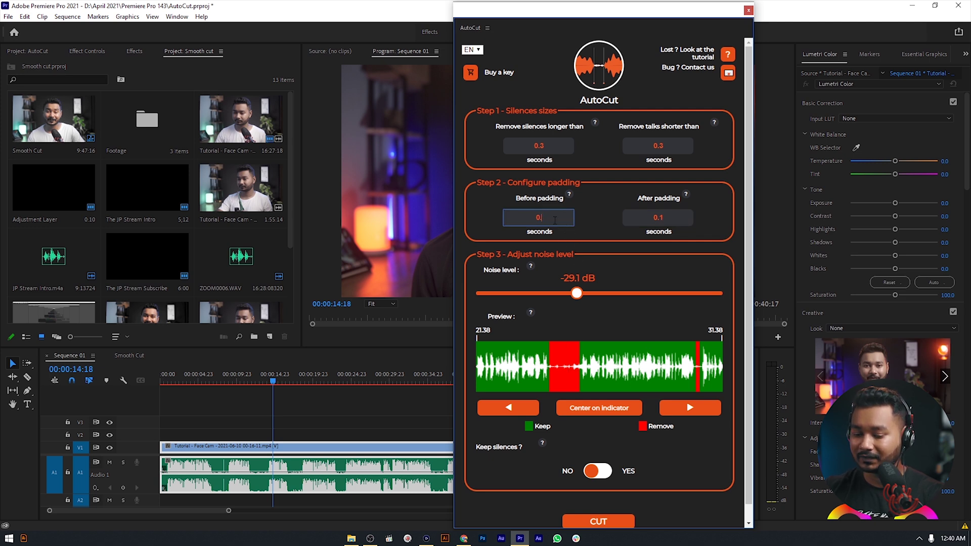
key("Tab")
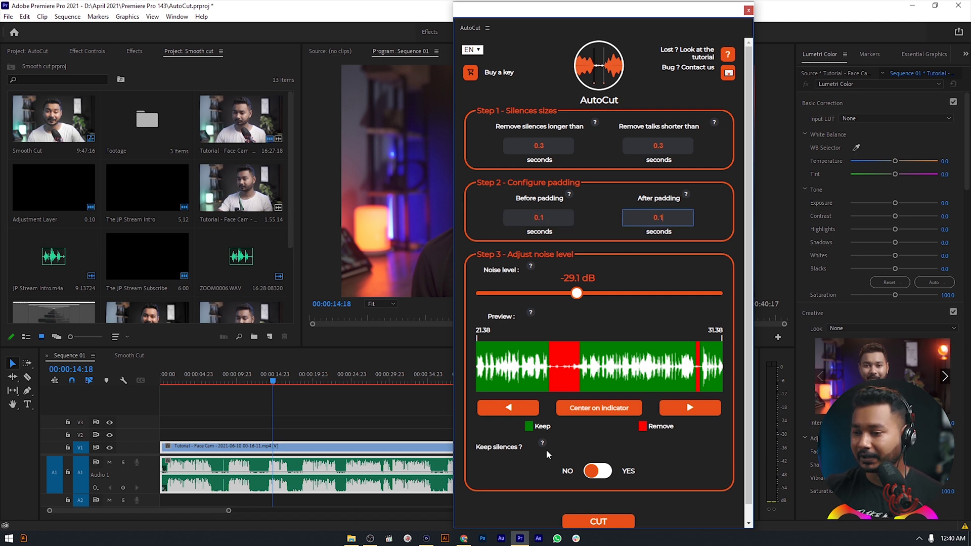
Preview the proposed cuts further along to the 31.38–41.38 second stretch and try the Keep silences option on and back off
left_click(686, 407)
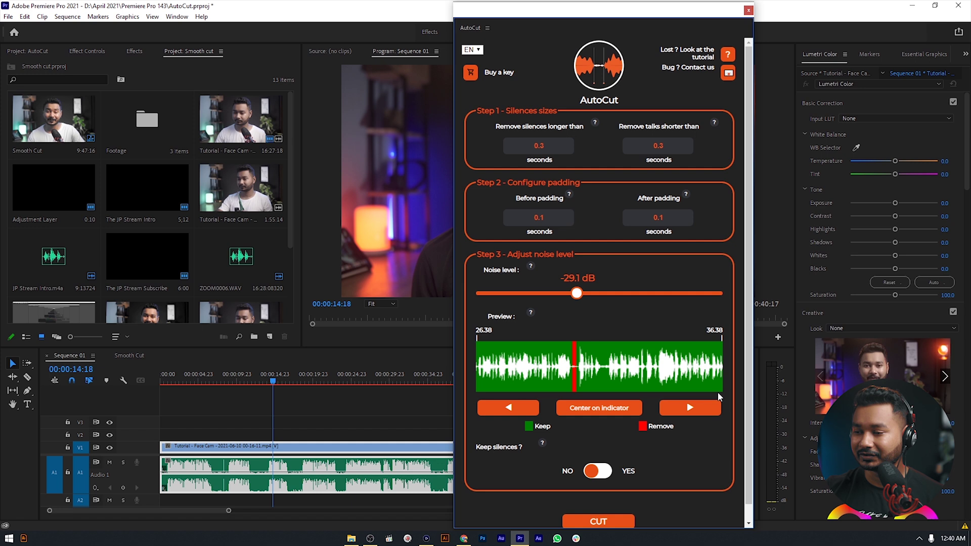
left_click(691, 406)
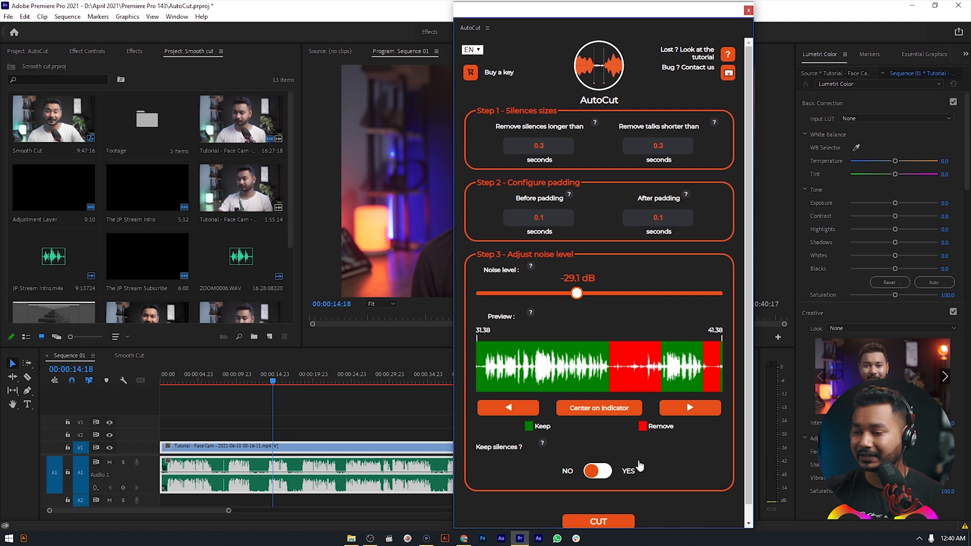
left_click(602, 472)
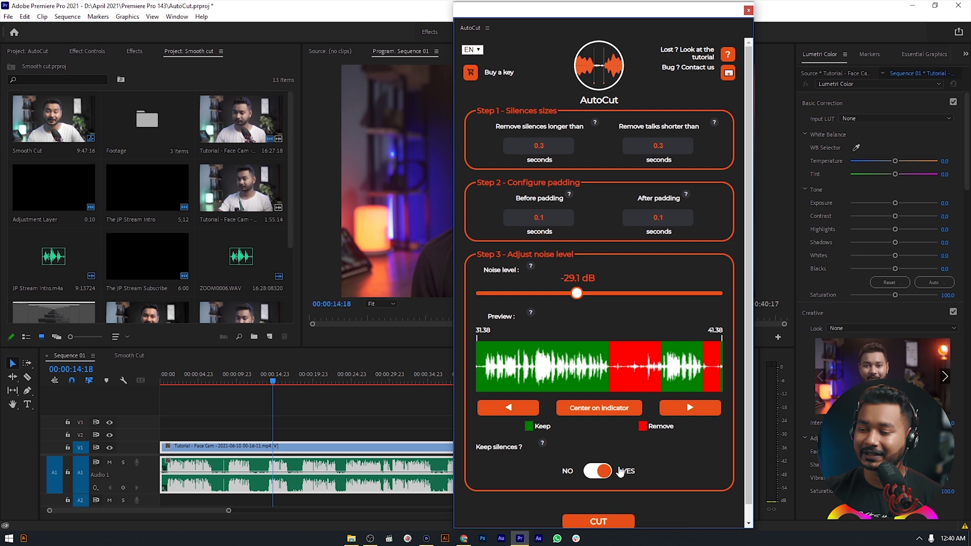
left_click(606, 472)
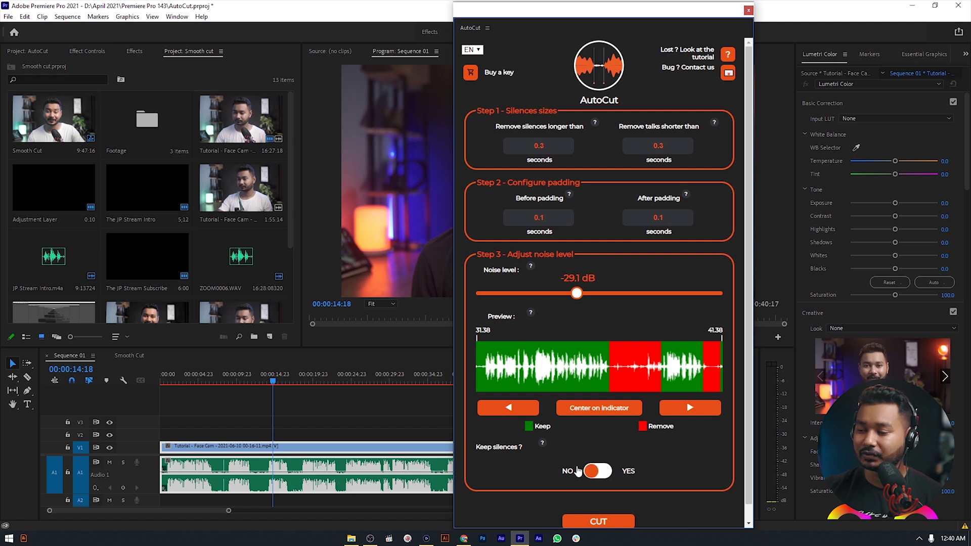
Run AutoCut on the face-cam clip with 0.1 second padding and dismiss the feedback message
left_click(595, 524)
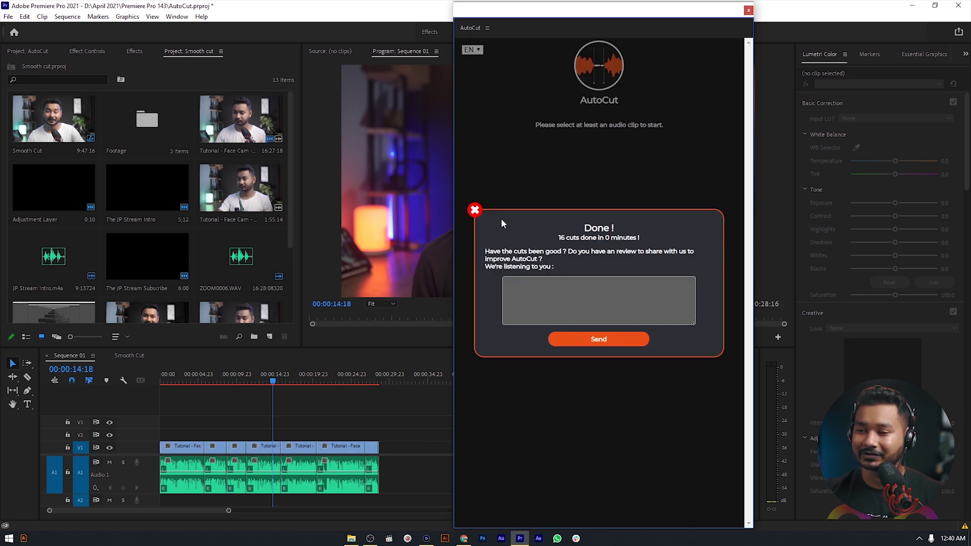
left_click(475, 211)
Move the AutoCut window clear of the program monitor and play the cut sequence from the start to about 00:00:21:03
left_click(215, 445)
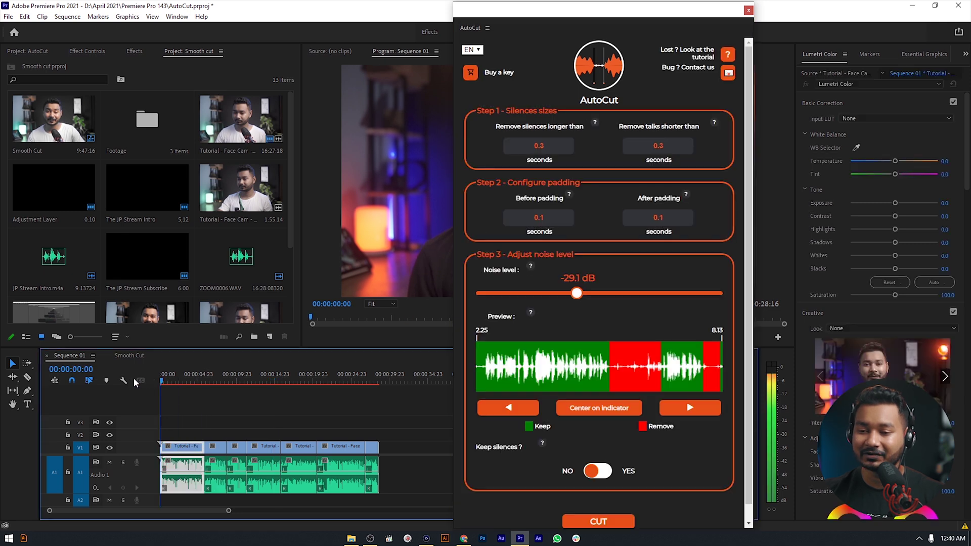
left_click_drag(724, 16, 969, 18)
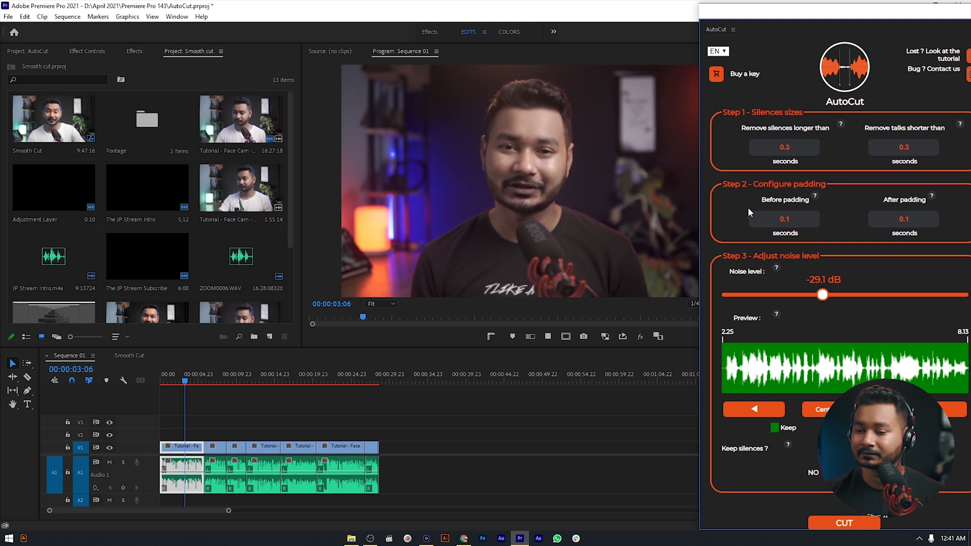
left_click_drag(773, 16, 845, 19)
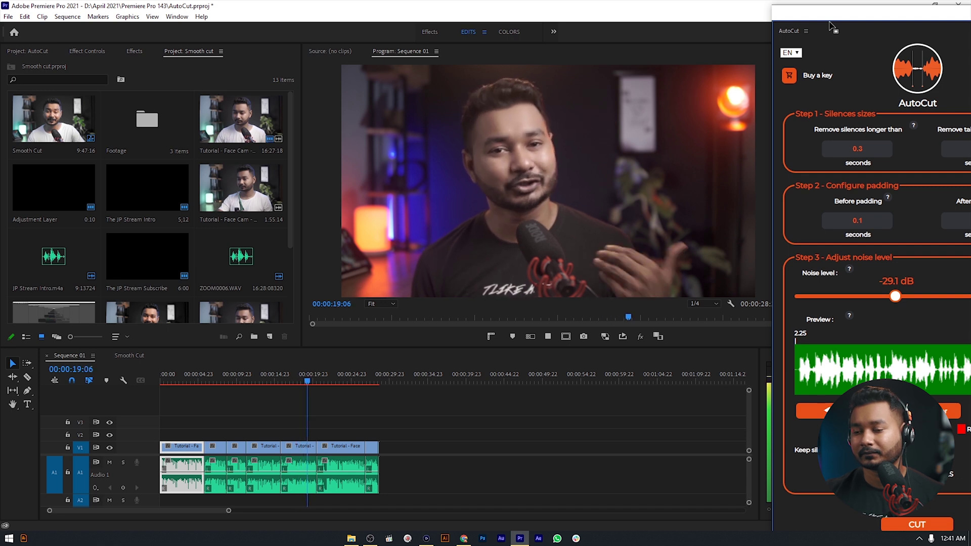
key("space")
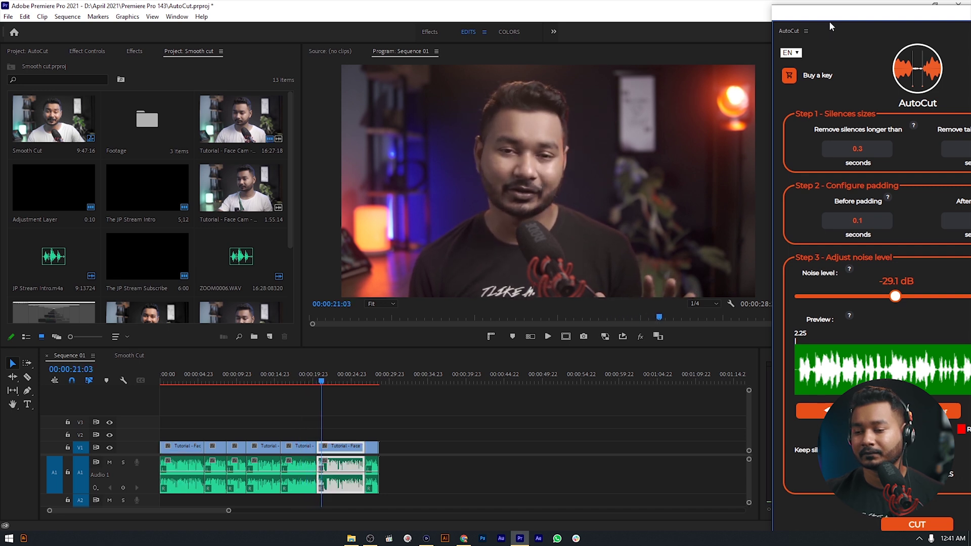
Undo the silence cuts until the face-cam clip on the timeline is whole again
left_click_drag(398, 426, 342, 490)
key("Delete")
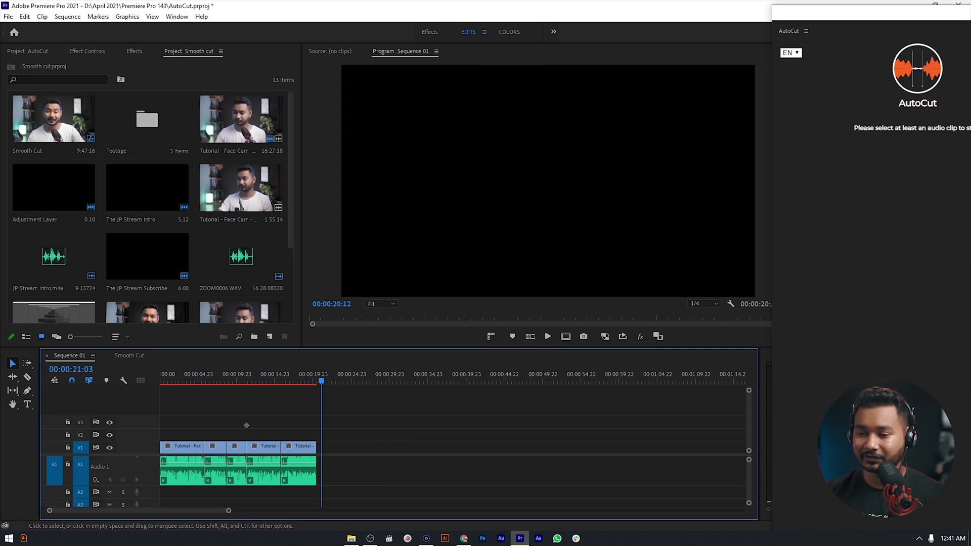
key("ctrl+z")
key("ctrl+z")
key("ctrl+z")
key("ctrl+z")
key("ctrl+z")
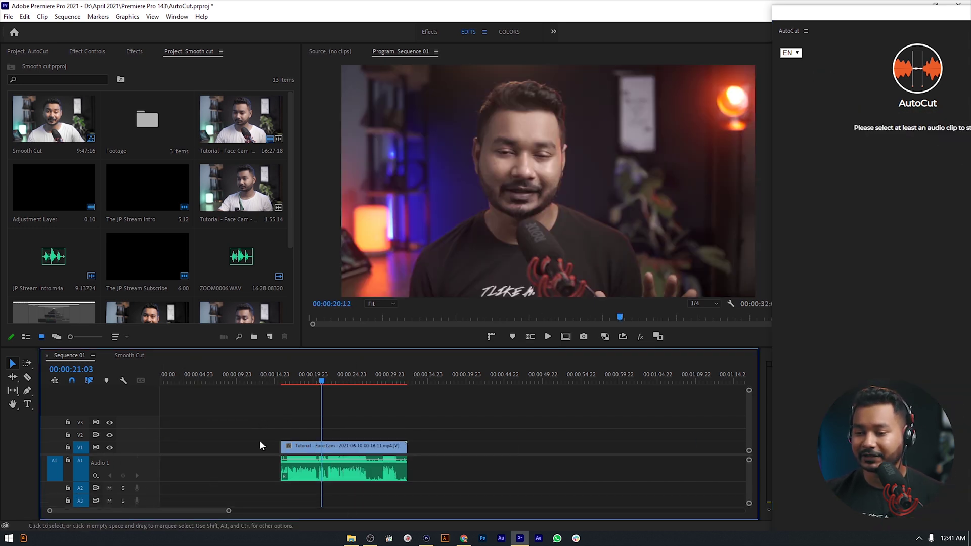
key("ctrl+z")
key("ctrl+z")
key("ctrl+z")
Bring the AutoCut window back into view, select the uncut face-cam clip and set both before and after padding to 0 seconds
left_click_drag(806, 17, 579, 12)
left_click(352, 448)
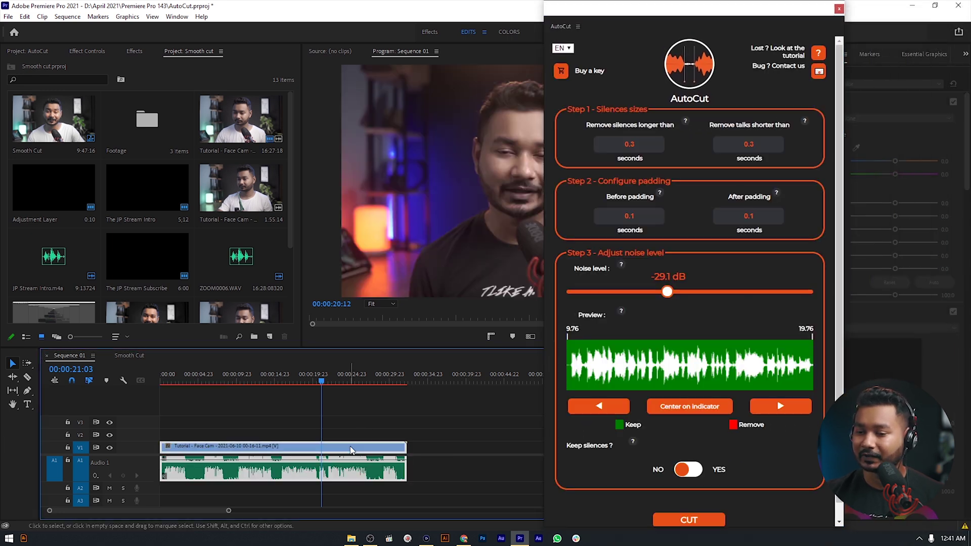
left_click(639, 217)
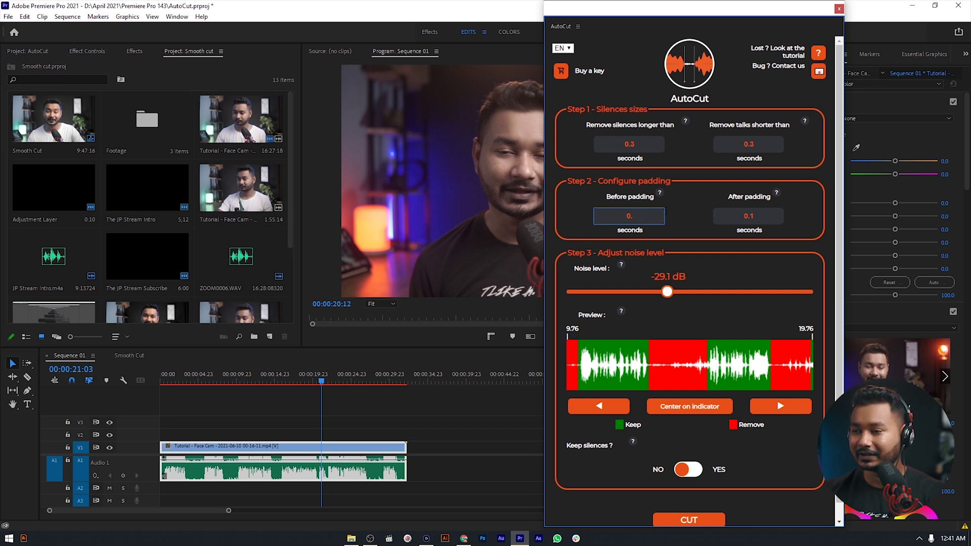
left_click(773, 215)
key("BackSpace")
key("BackSpace")
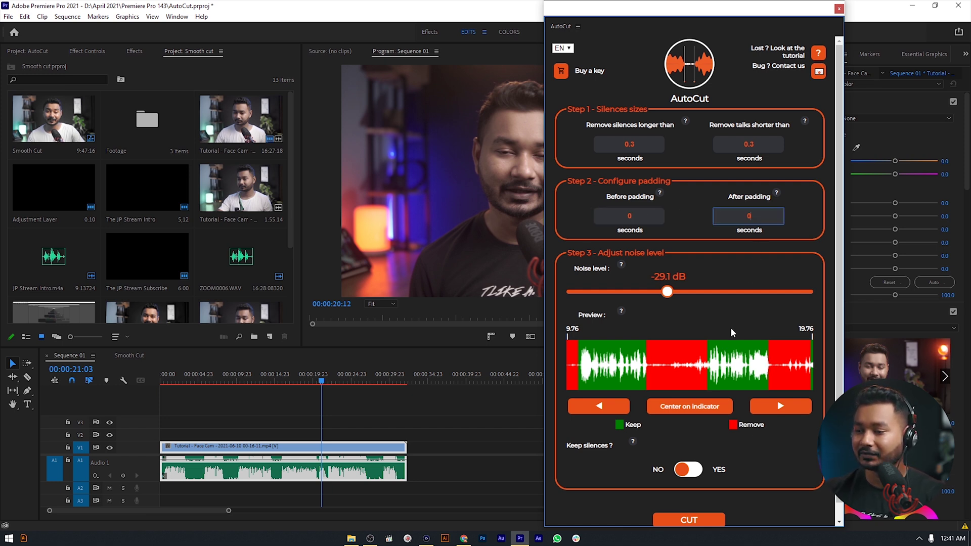
Cut the silences from the selected clip with the zero padding, dismiss the feedback message and close AutoCut
left_click(688, 524)
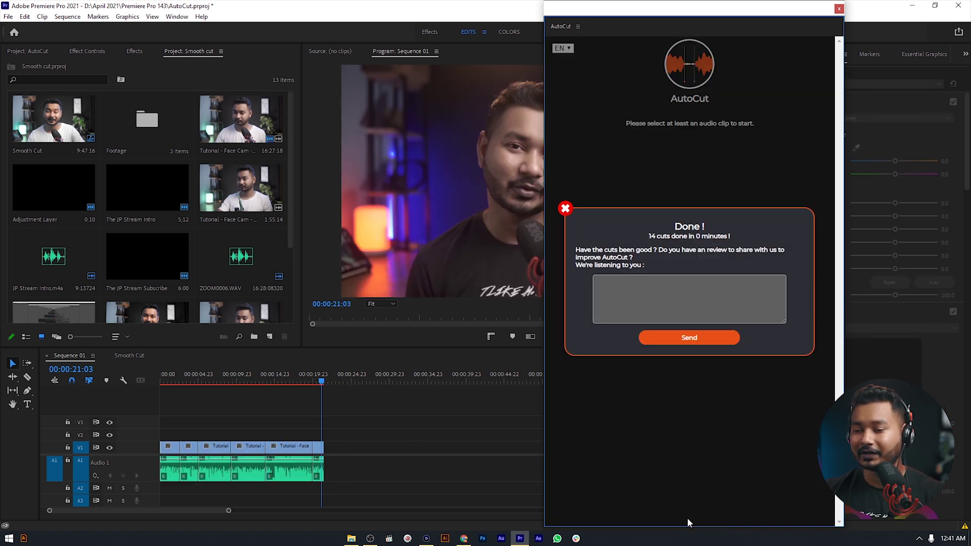
left_click(565, 209)
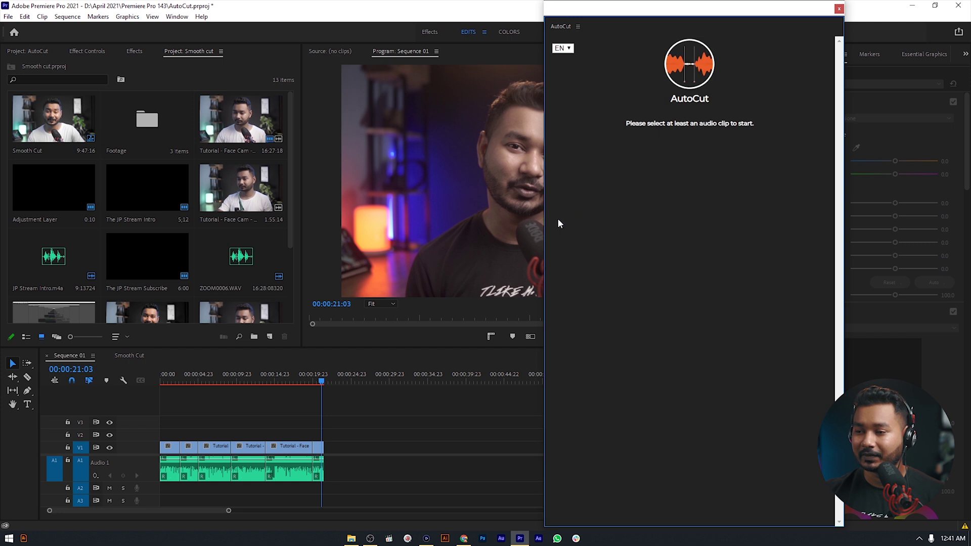
left_click(839, 10)
Play the newly cut sequence from the start to about 00:00:17:06 to review the joins between clips
left_click(162, 379)
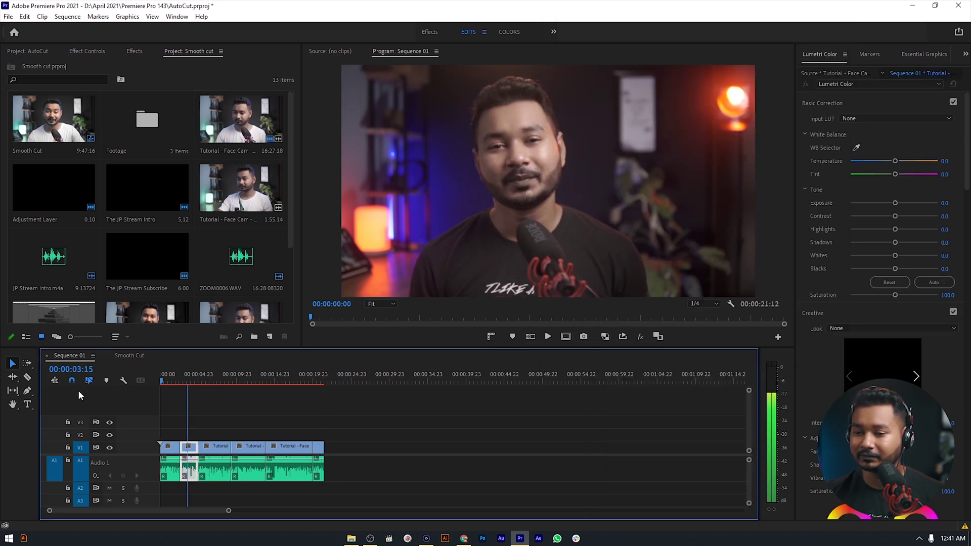
left_click(170, 446)
key("space")
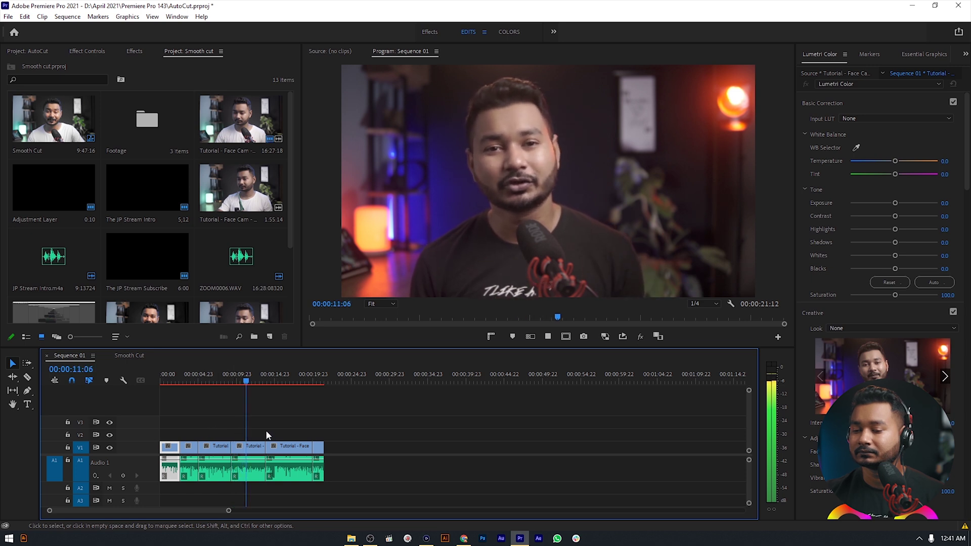
scroll(268, 430, "up", 3, "alt")
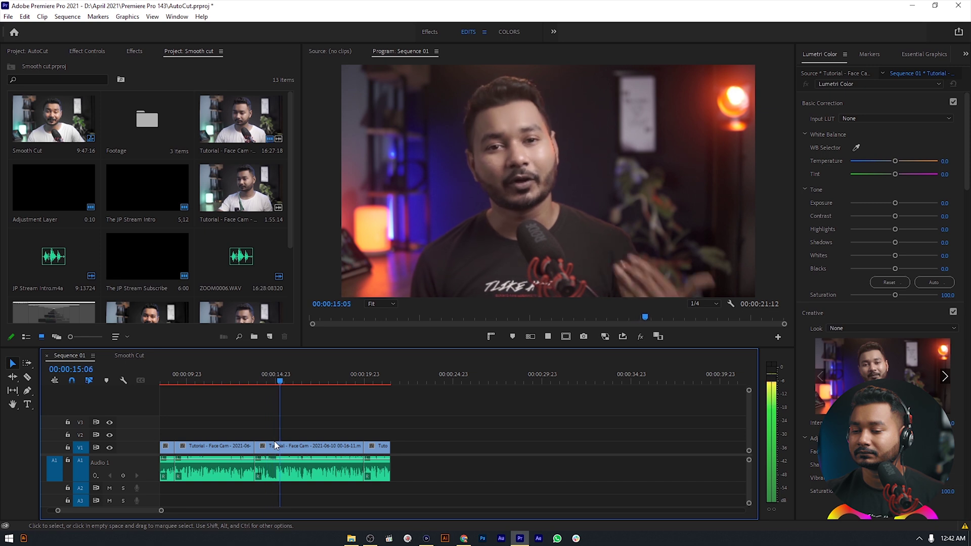
scroll(324, 442, "down", 2, "alt")
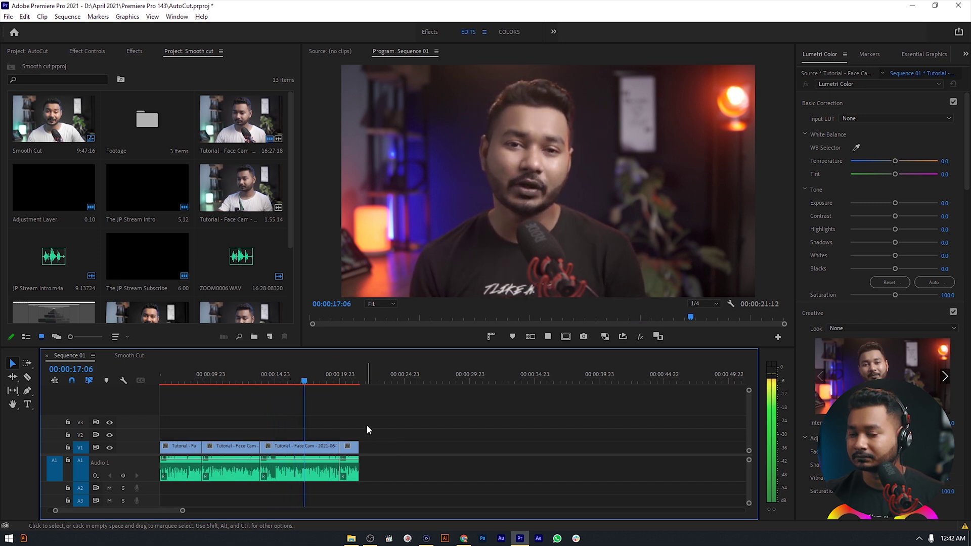